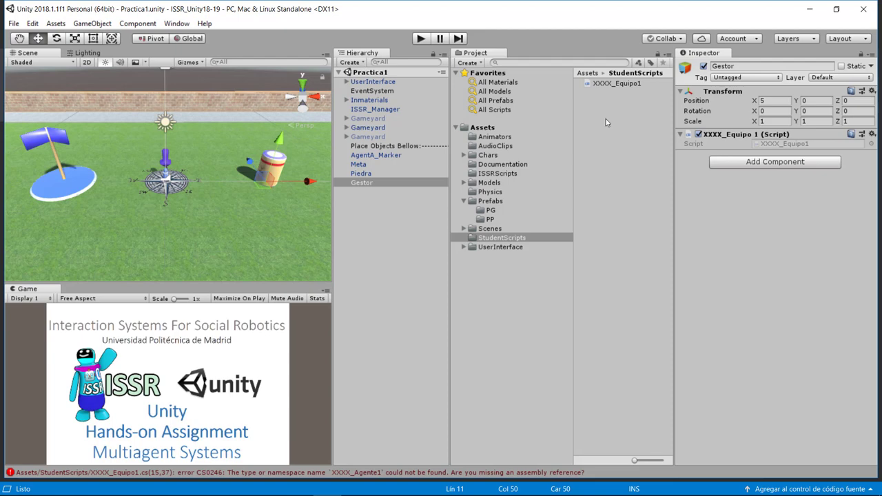
Create a new C# script in StudentScripts and name it XXXX_Agente1.
right_click(606, 122)
mouse_move(635, 126)
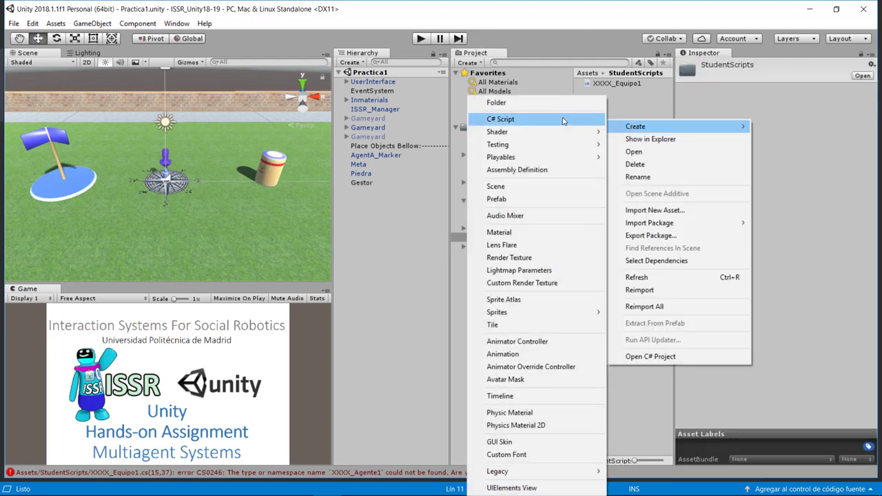
click(562, 121)
text(X)
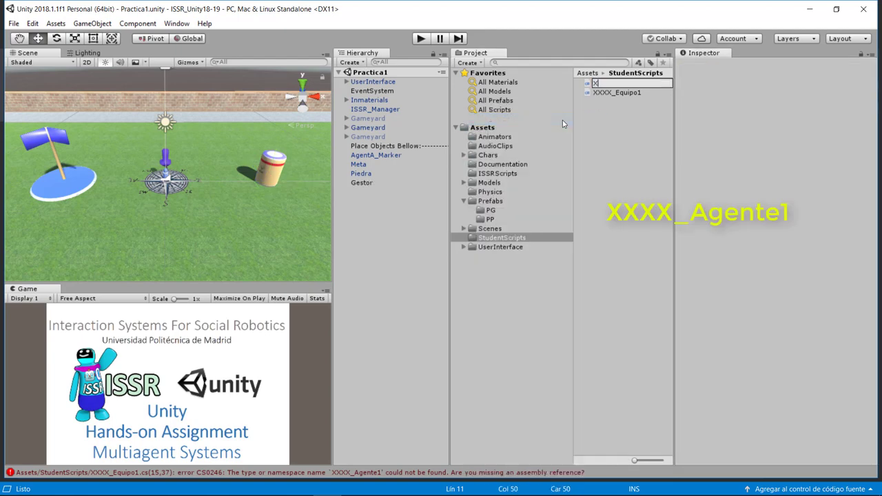
text(XXX)
text(_Agent)
text(e1)
key(Return)
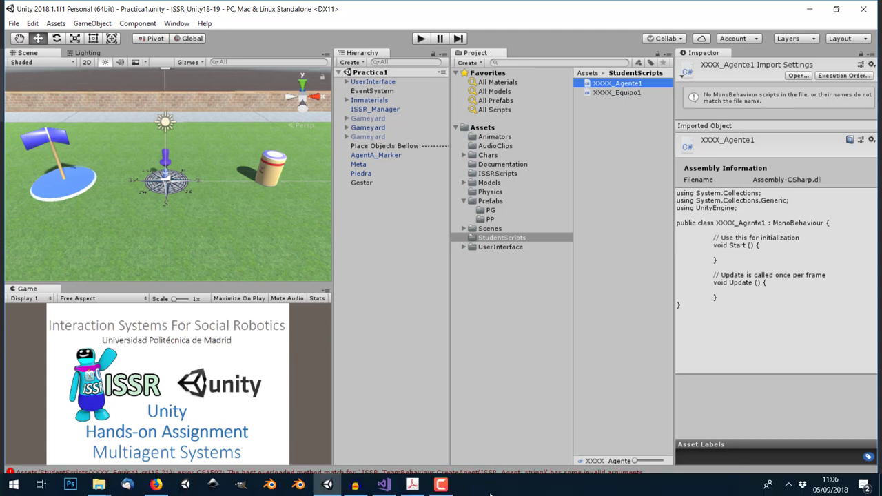
Open XXXX_Agente1.cs in Visual Studio, accepting line-ending normalization.
click(384, 490)
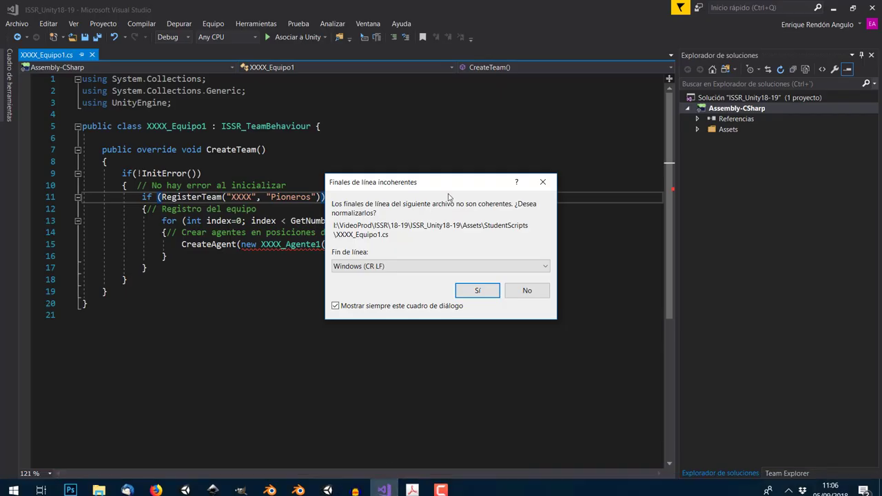
click(482, 290)
click(185, 82)
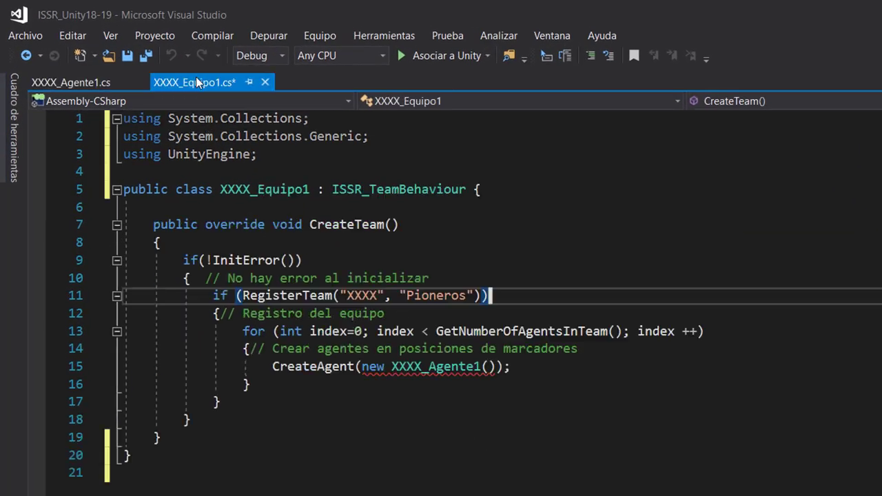
click(93, 82)
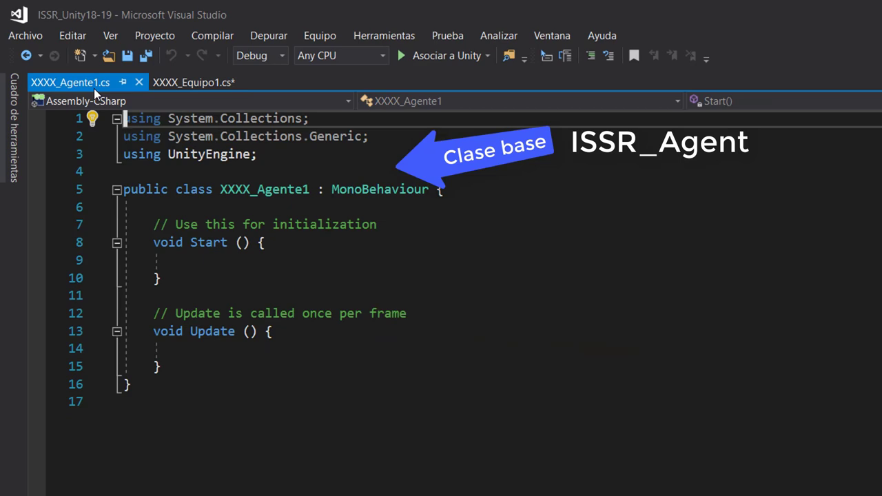
Change the XXXX_Agente1 class's base from MonoBehaviour to ISSR_Agent.
click(394, 189)
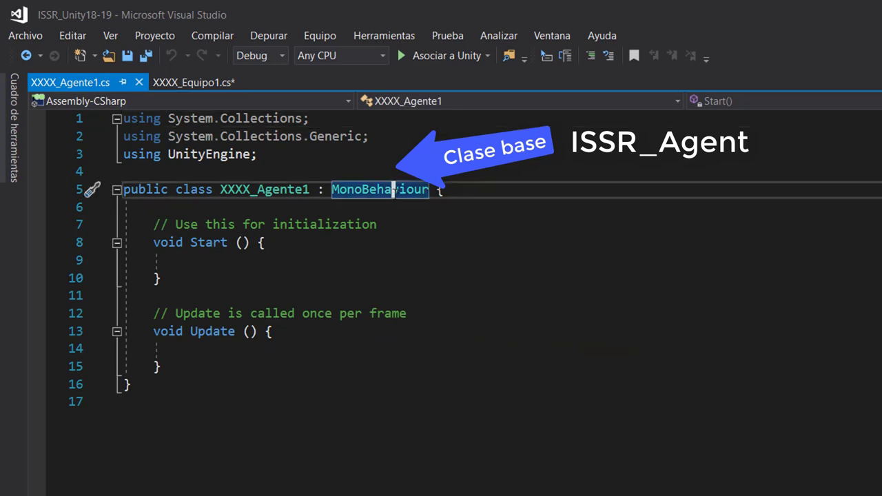
double_click(394, 190)
text(IS)
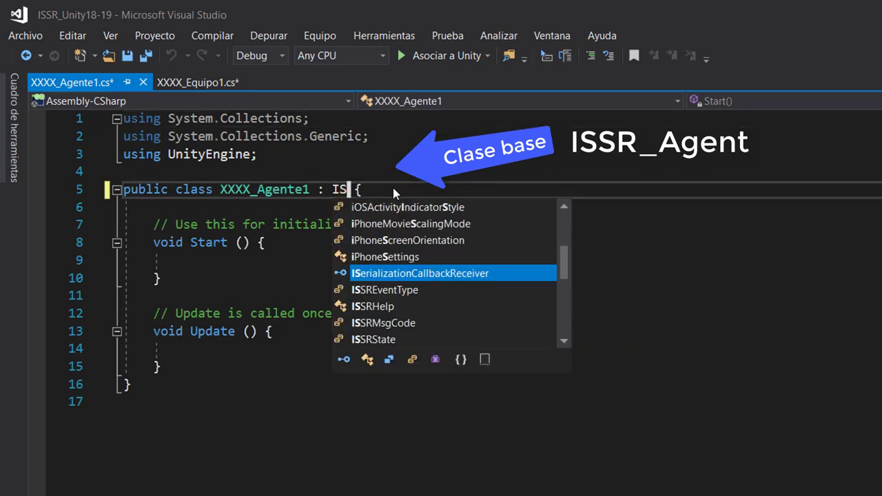
text(S)
key(Down)
key(Down)
key(Down)
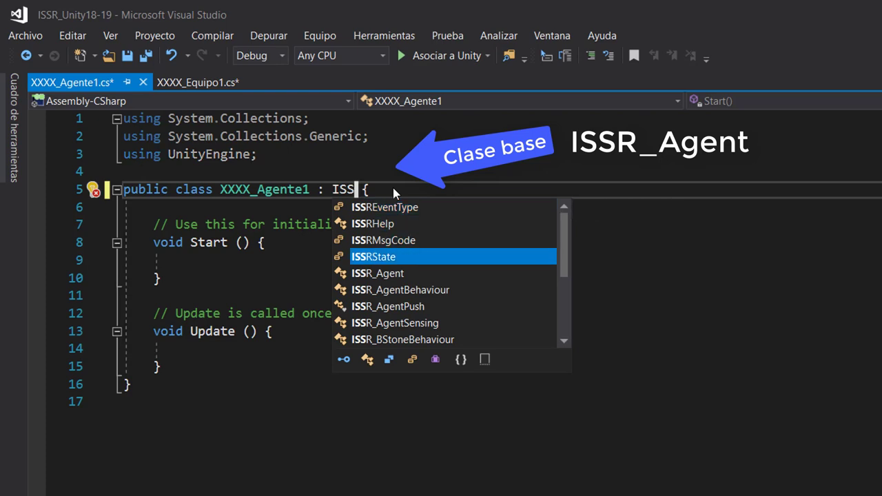
key(Down)
key(Tab)
click(269, 243)
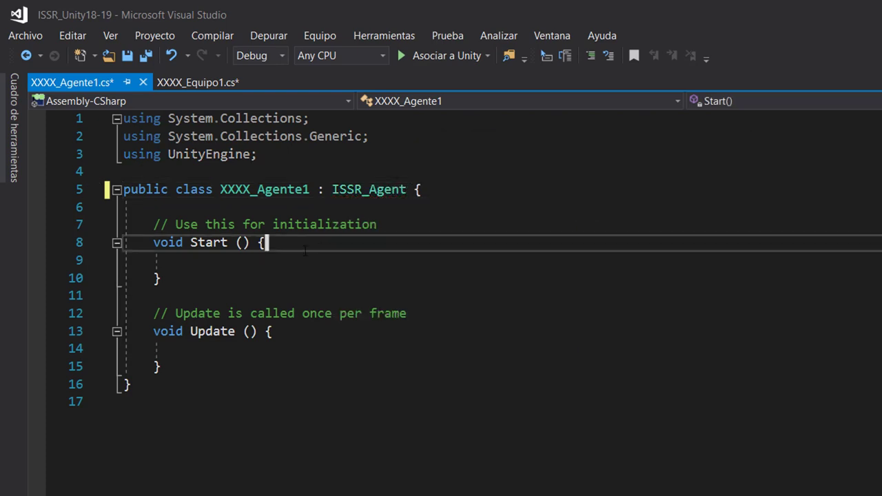
Delete the template Start and Update methods and put the class's opening brace on its own line.
drag(153, 225, 256, 367)
key(Delete)
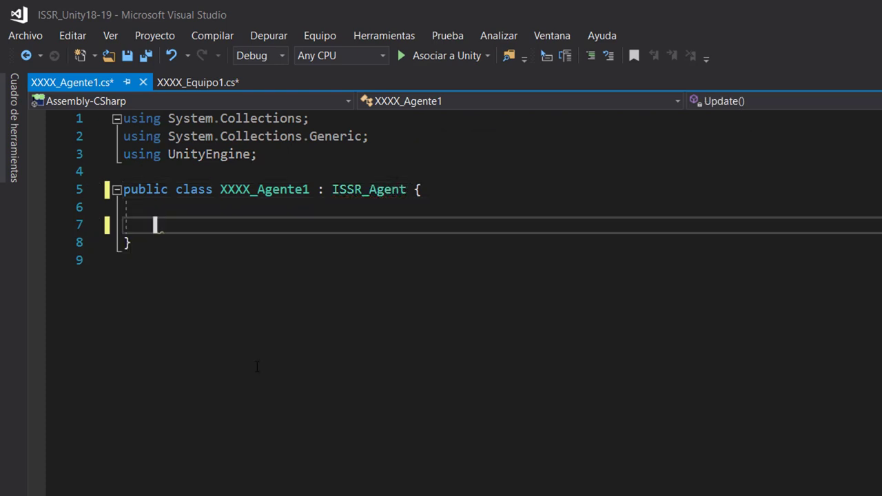
key(Return)
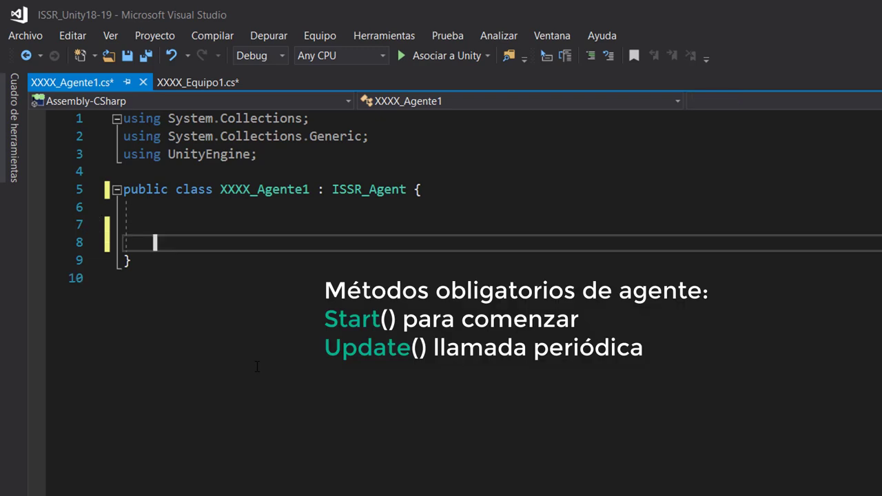
key(Return)
key(Up)
key(Up)
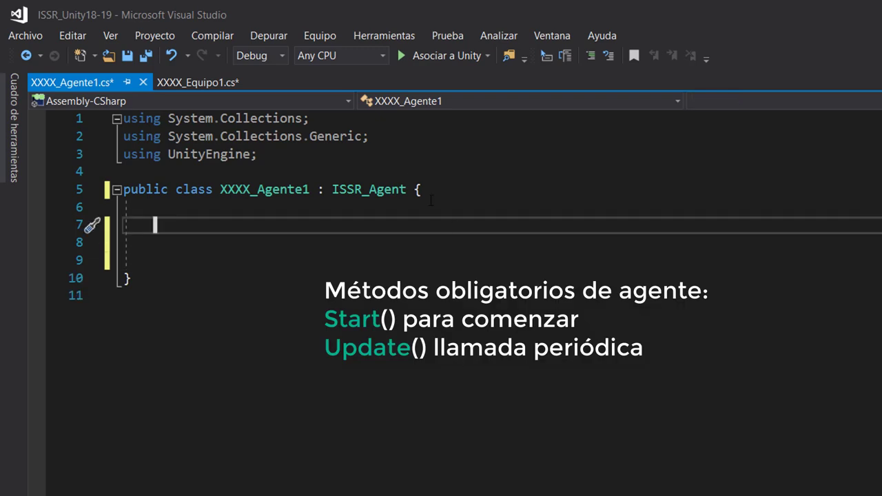
click(418, 188)
key(BackSpace)
key(Return)
text({)
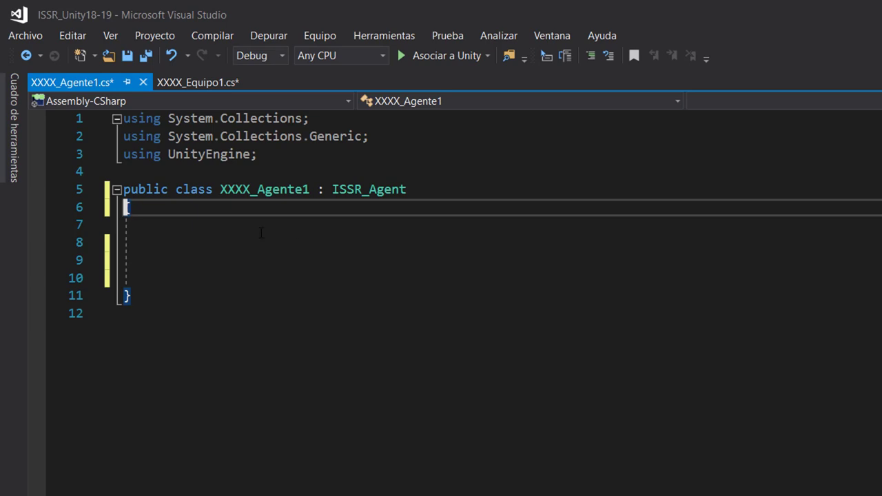
click(262, 230)
Add a public override void Start() method and remove its base.Start() call.
key(Return)
text(pub)
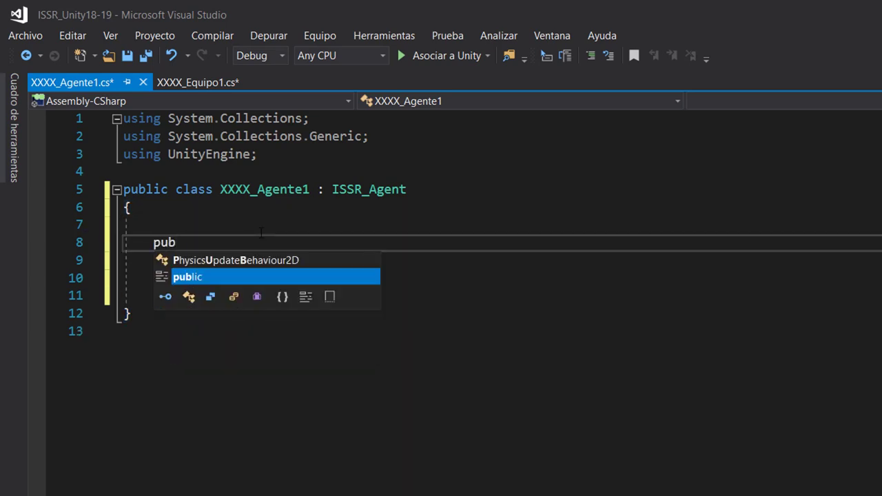
text(lic over)
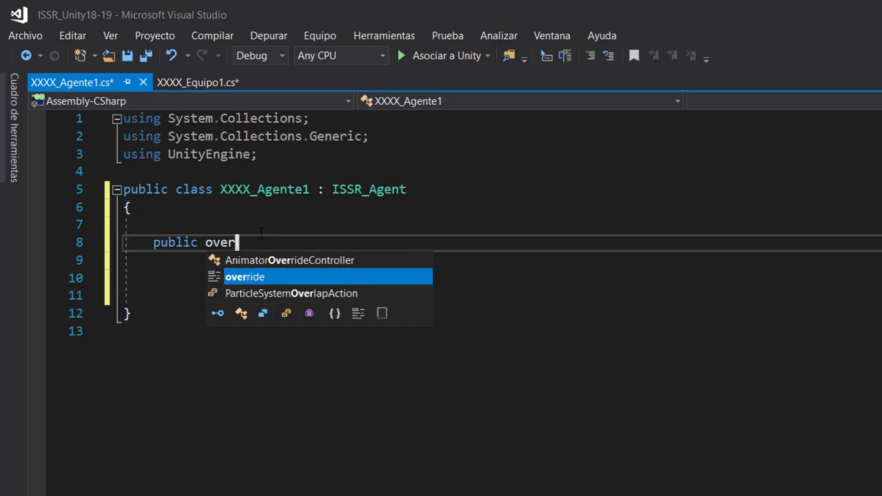
key(Tab)
text(voi)
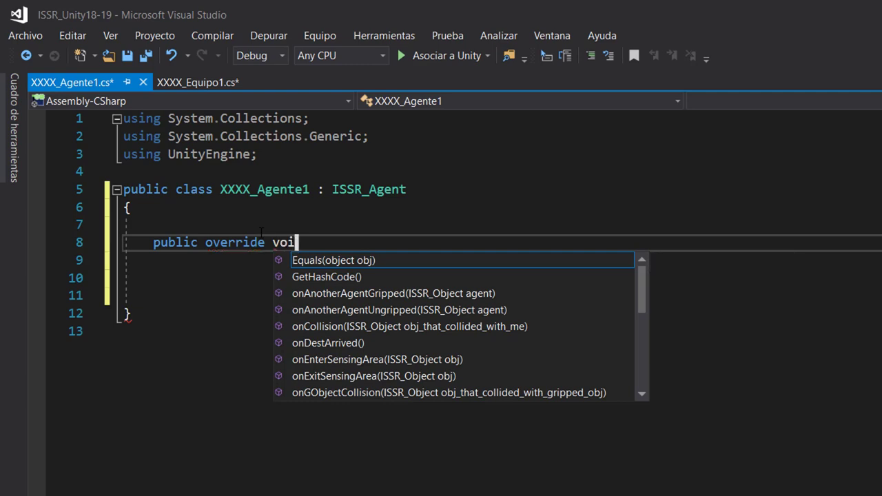
text(d s)
key(Tab)
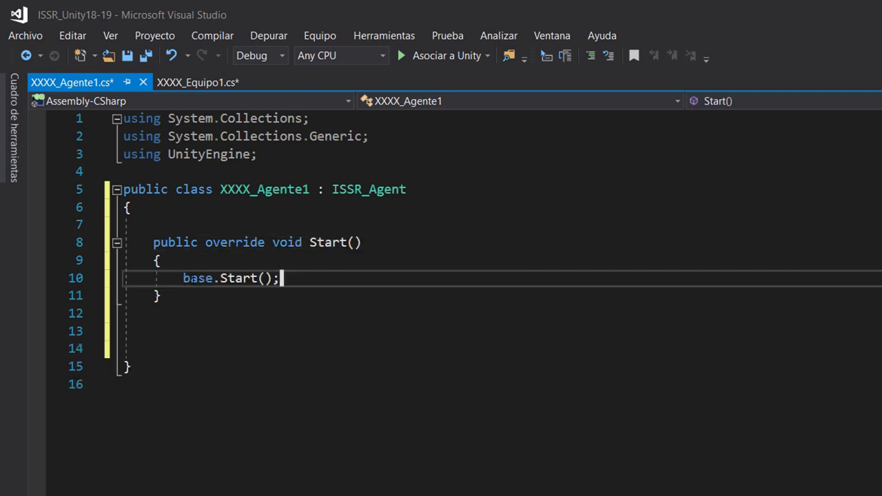
key(Home)
key(shift+End)
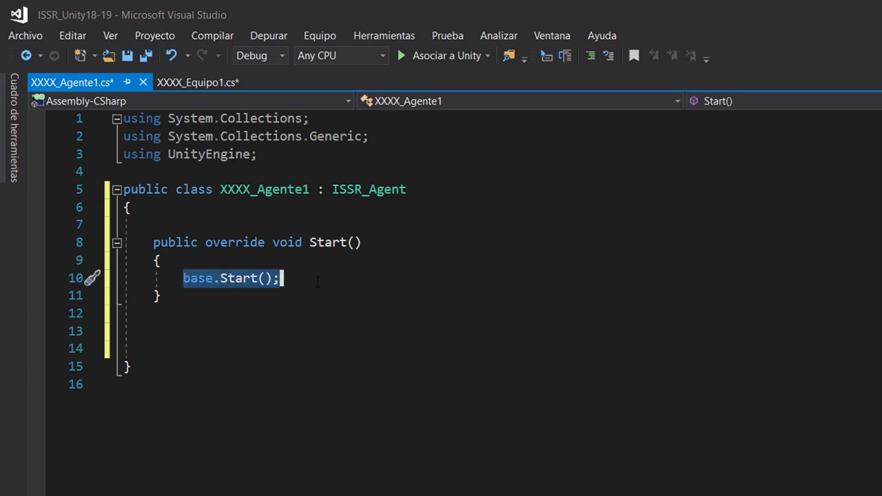
key(Delete)
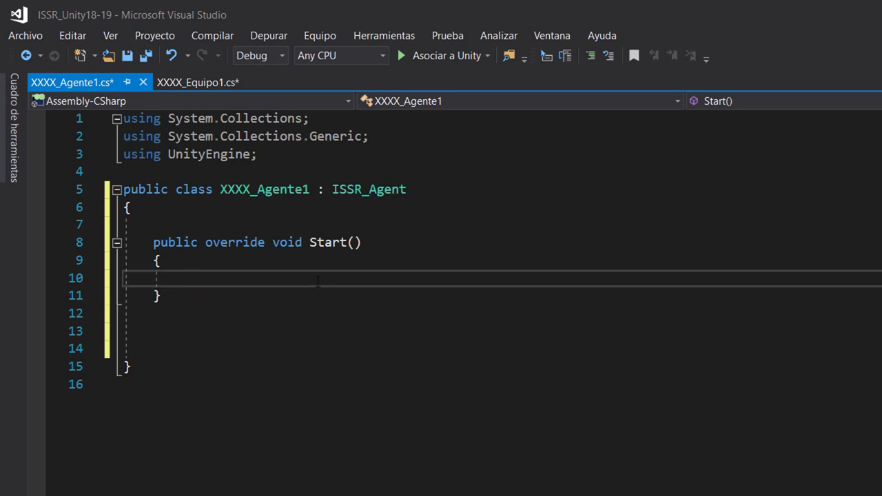
Begin a Debug.LogFormat call in Start with the message "{0}: comienza".
text(debug.lo)
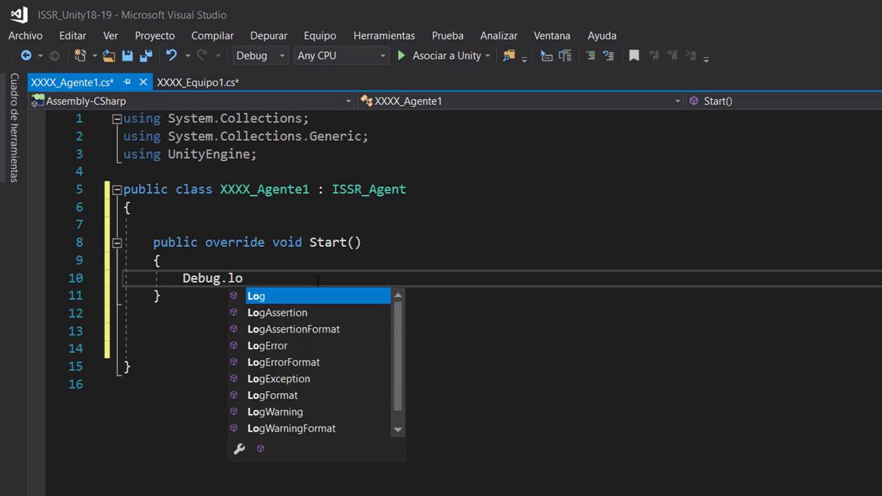
text(gf)
key(Tab)
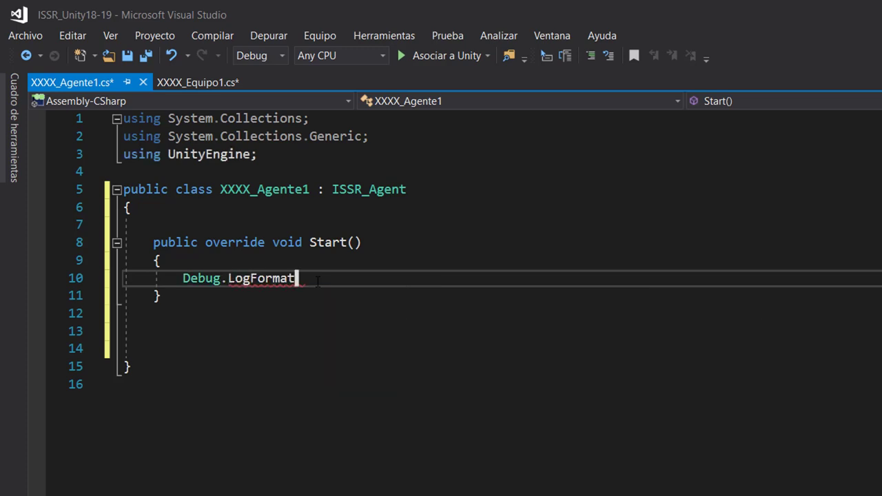
text(()
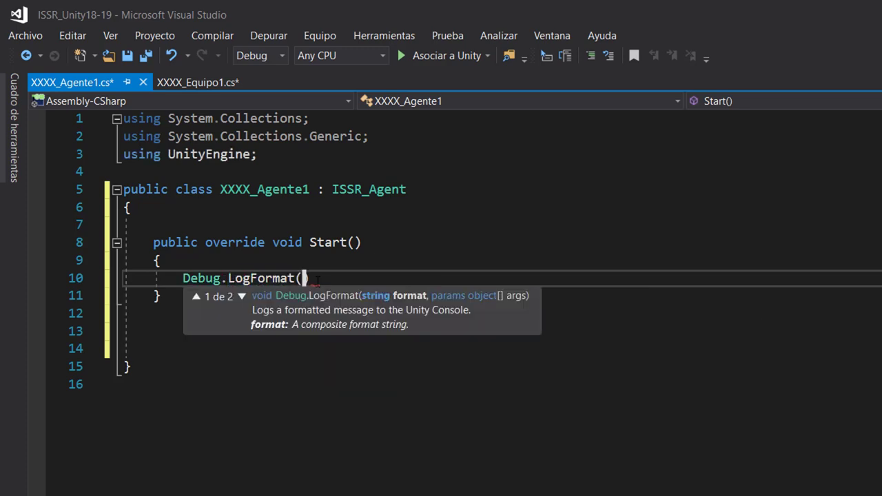
text("{)
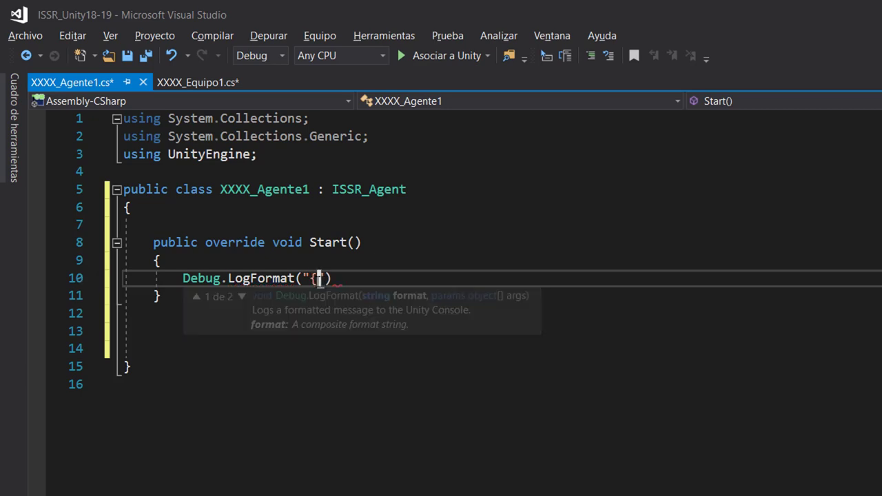
text(0})
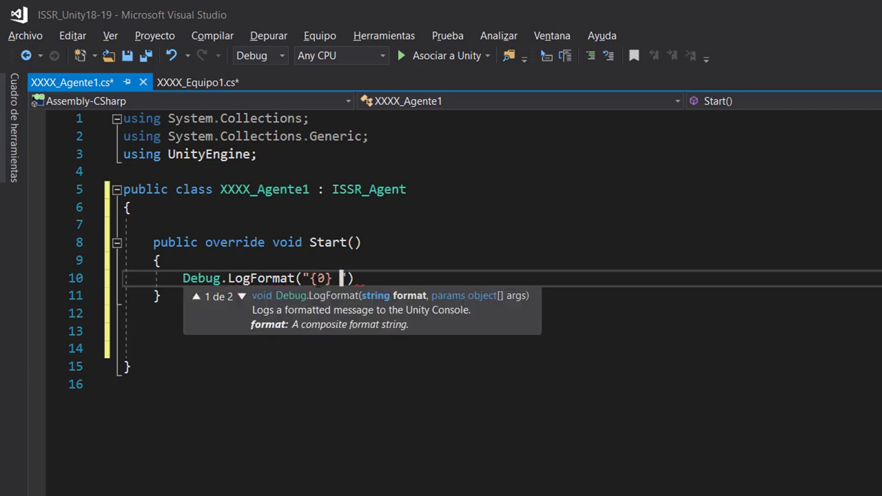
text( c)
text(omienza)
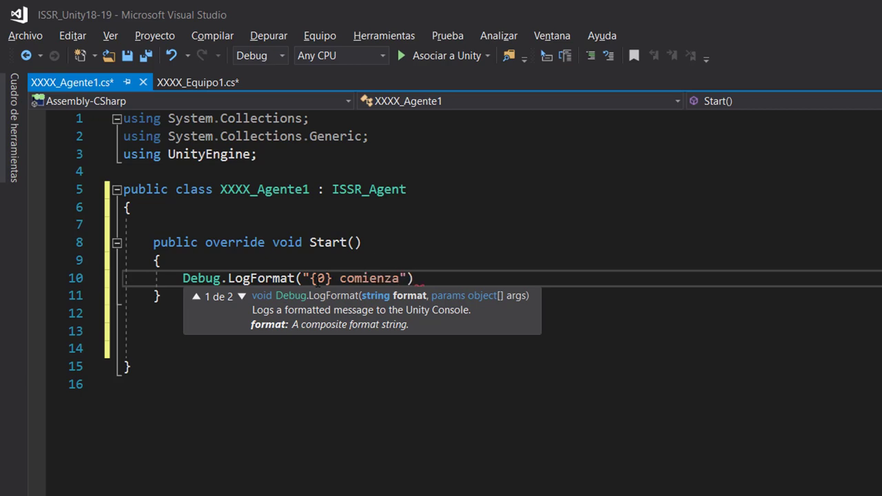
key(Left)
key(Left)
key(Left)
key(Left)
key(Left)
key(Left)
key(Left)
key(Left)
text(:)
key(Right)
key(Right)
key(Right)
key(Right)
key(Right)
key(Right)
key(Right)
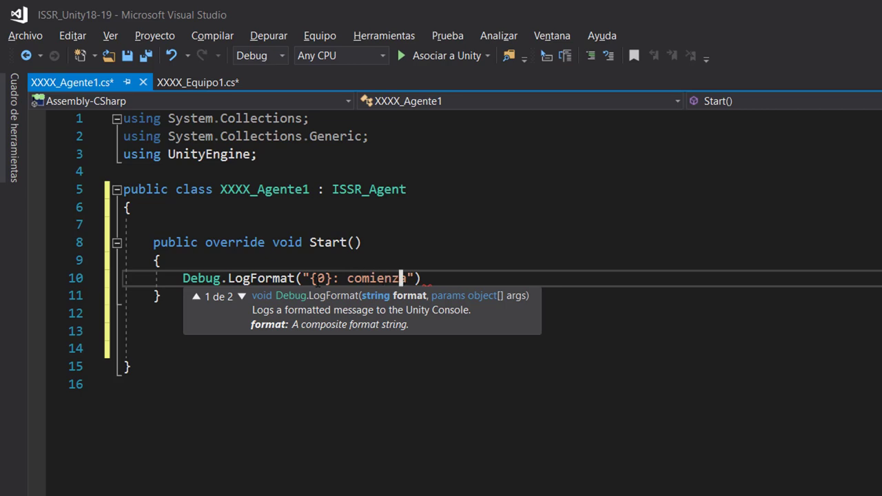
key(Right)
key(Right)
Pass Myself.Name as the log argument, close the statement, and add blank lines below Start.
text(, mt)
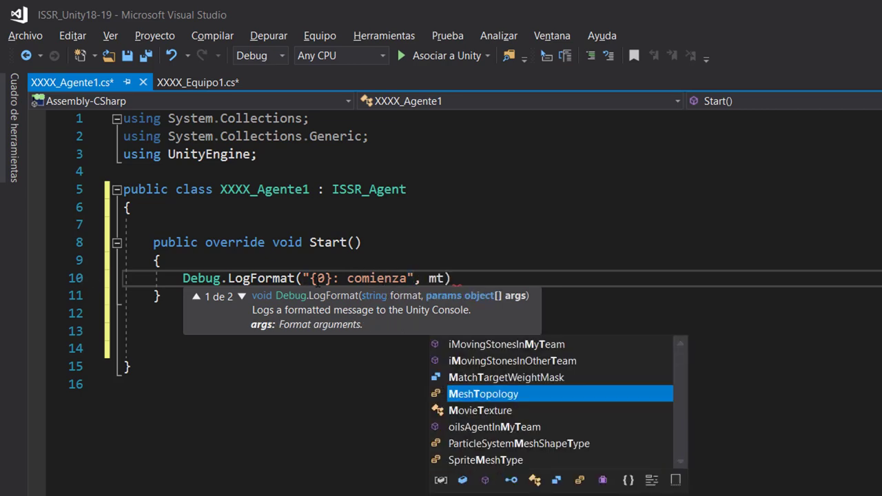
key(BackSpace)
text(ul)
key(BackSpace)
key(BackSpace)
text(y)
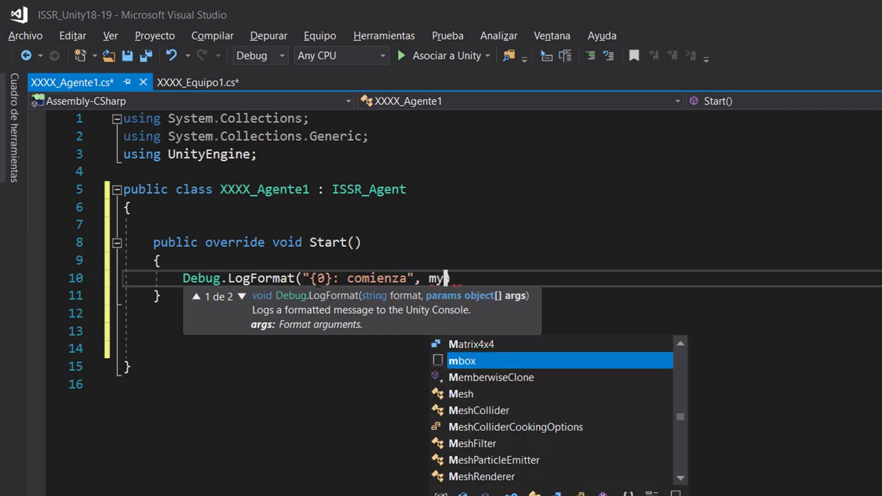
key(Tab)
text(.na)
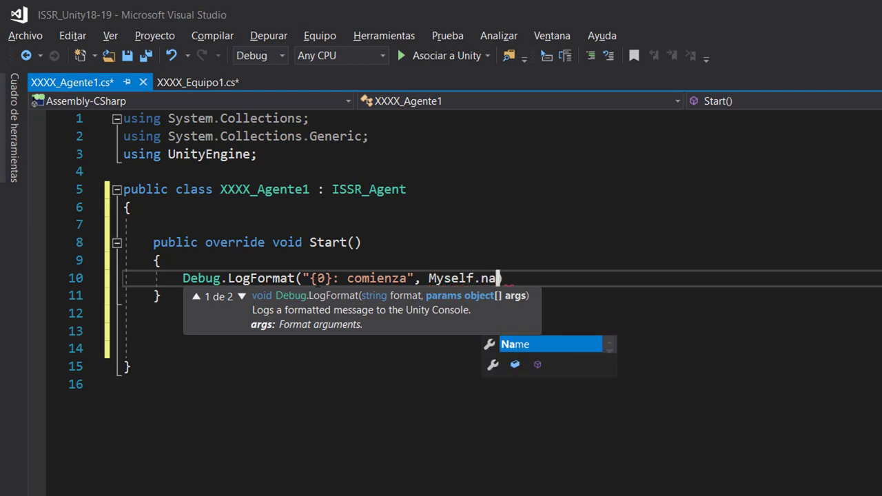
key(Tab)
key(Right)
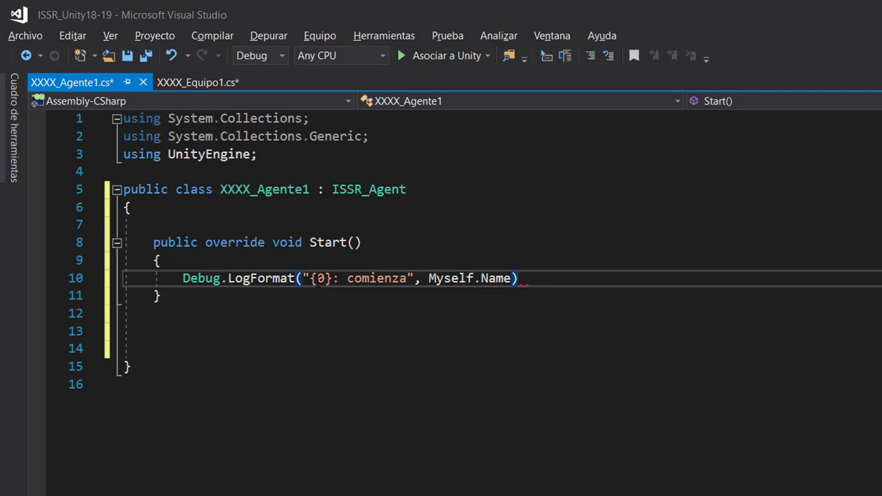
text(;)
key(Down)
key(Return)
key(Return)
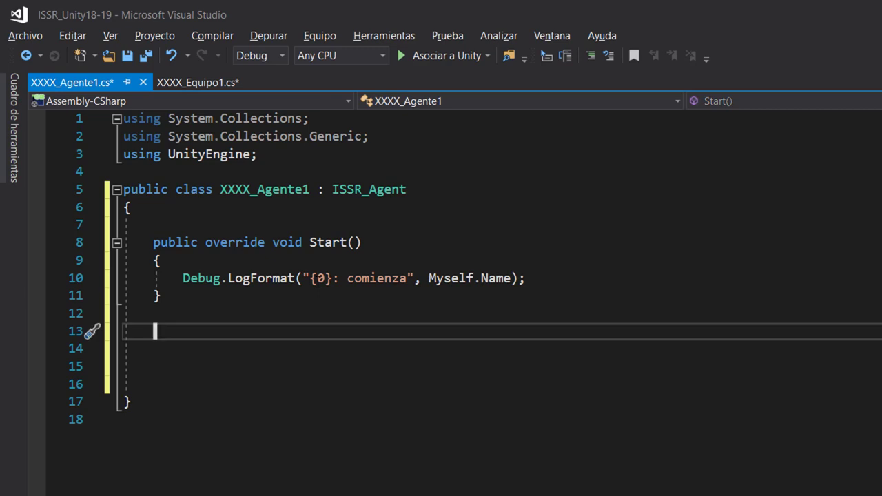
Add a public override IEnumerator Update() below Start and delete its return base.Update() line.
text(publi)
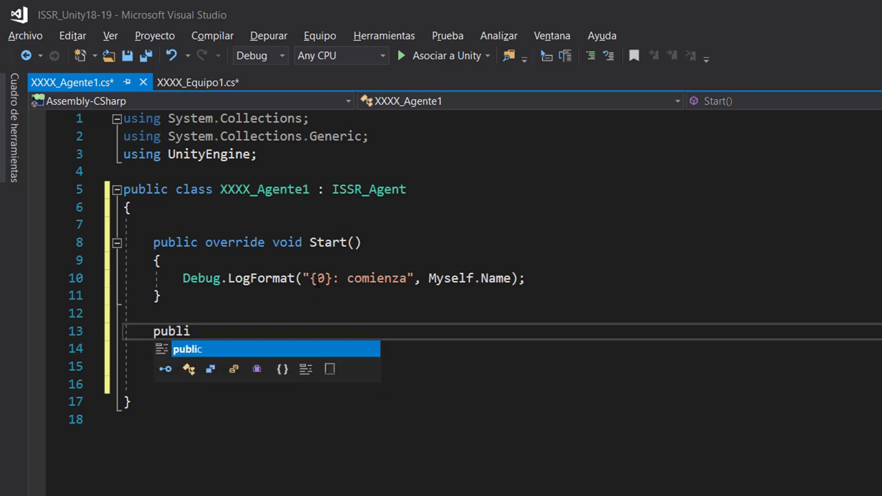
text(c over)
key(Tab)
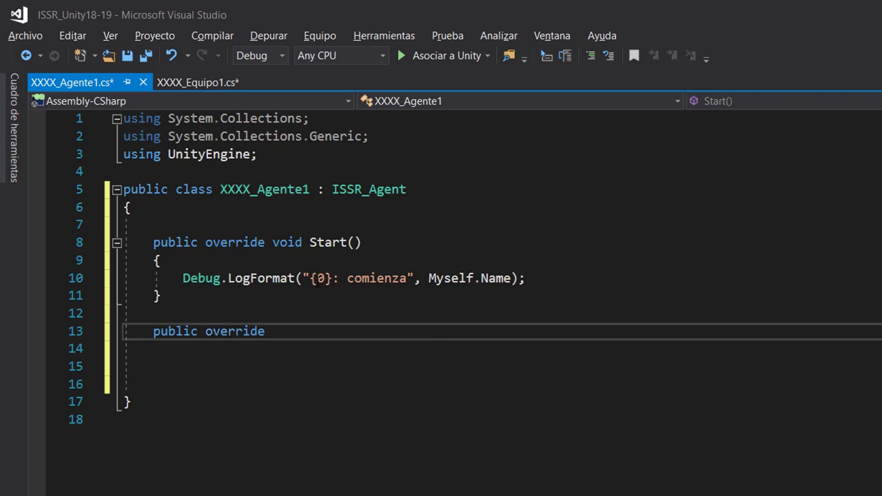
text(u)
key(Tab)
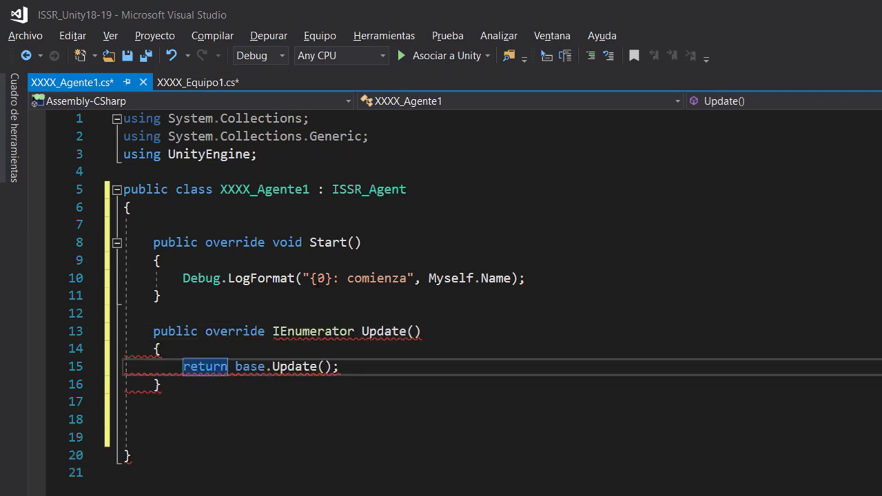
click(264, 380)
drag(183, 366, 344, 366)
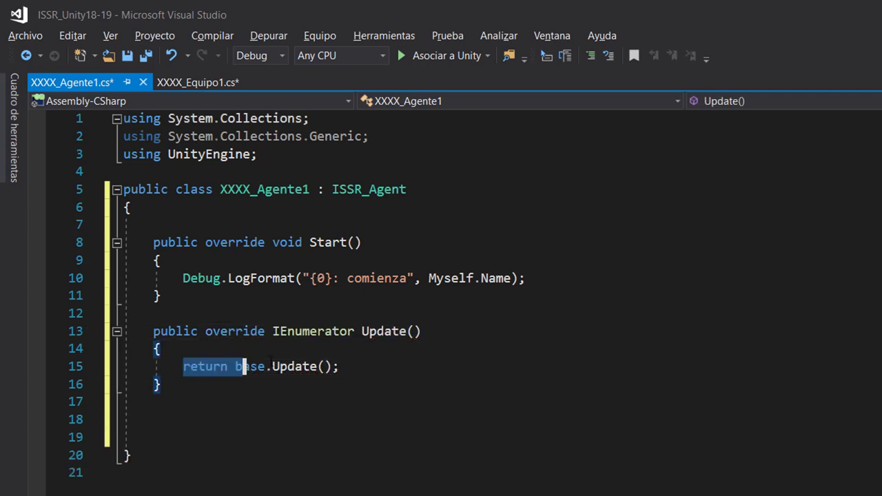
key(BackSpace)
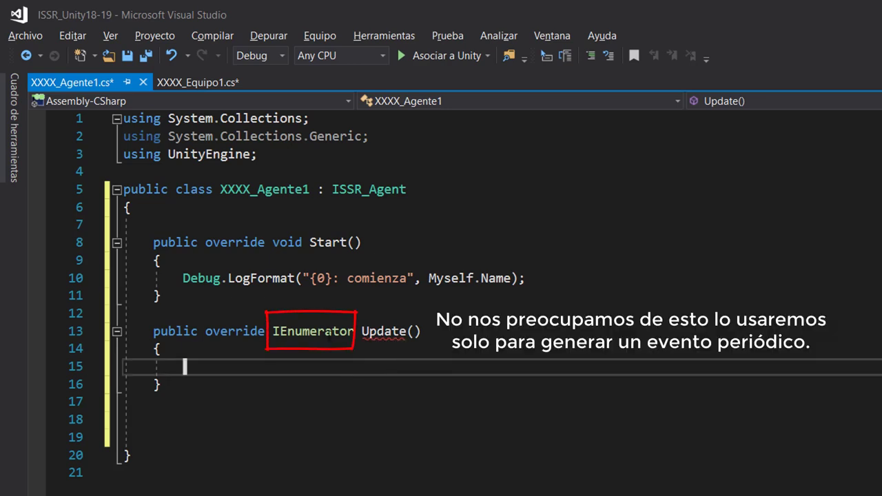
click(327, 331)
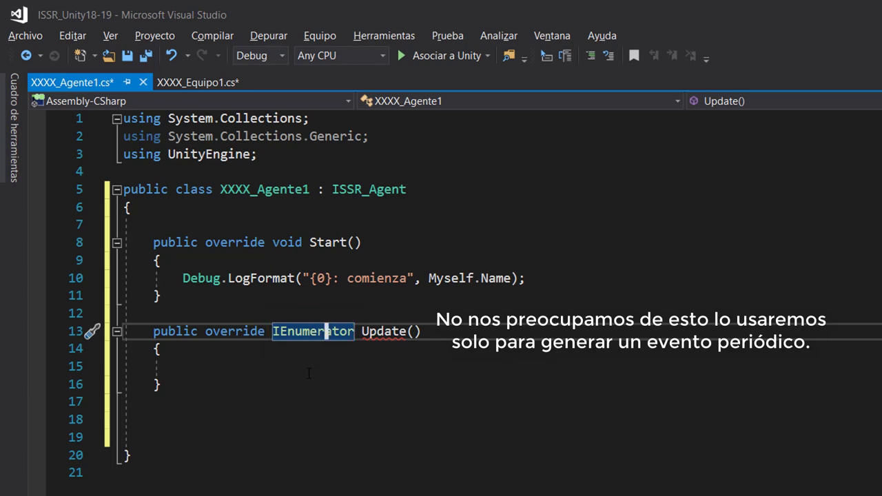
Add a while(true) loop with an empty braced body inside Update.
mouse_move(383, 335)
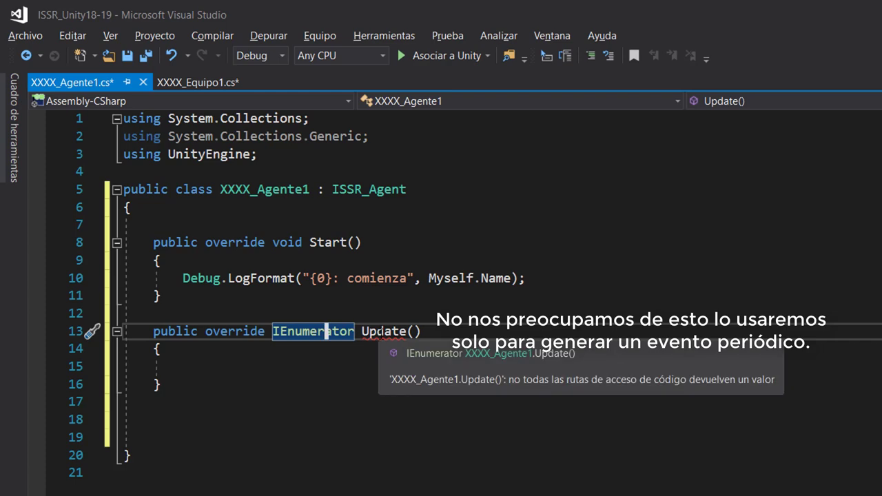
click(255, 368)
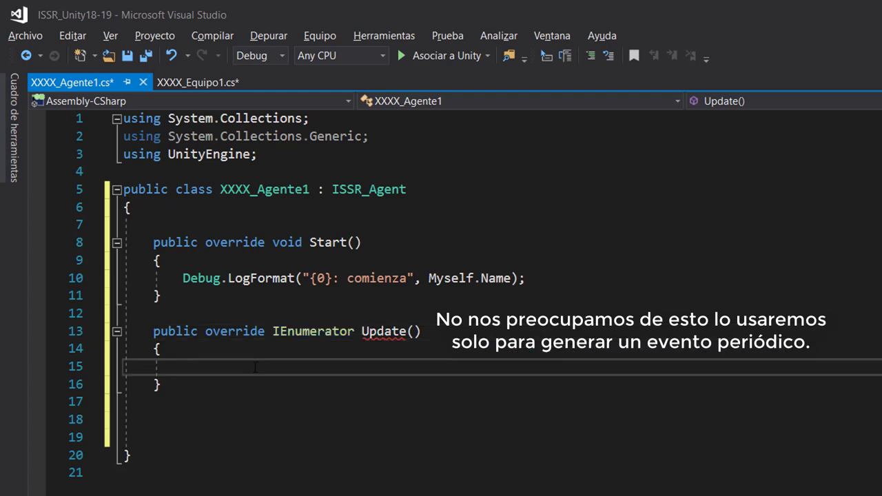
text(while()
text(true)
key(Escape)
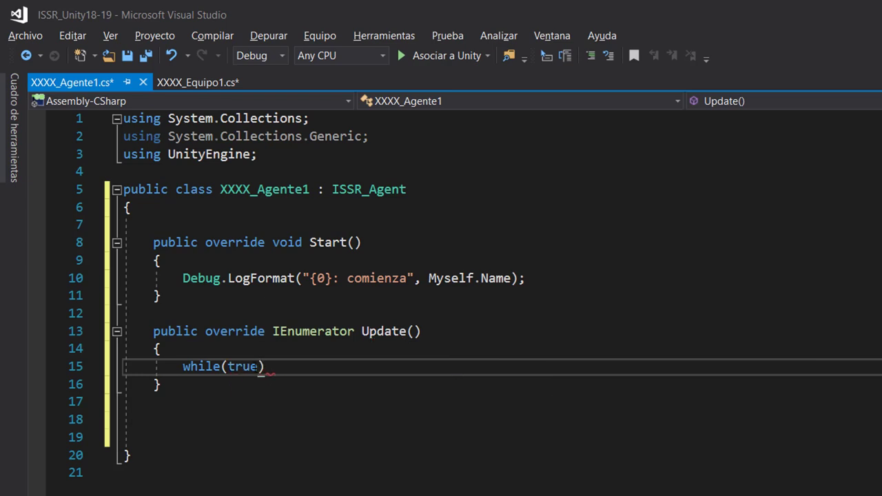
text())
key(Return)
text({)
key(Return)
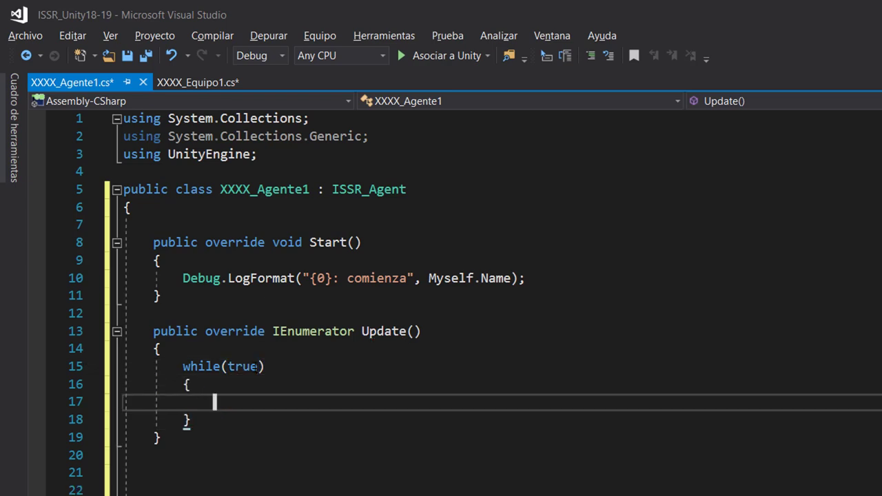
key(Up)
click(213, 401)
Make the loop yield return new WaitForSeconds(0.5f), then begin a // comment below it.
text(yield re)
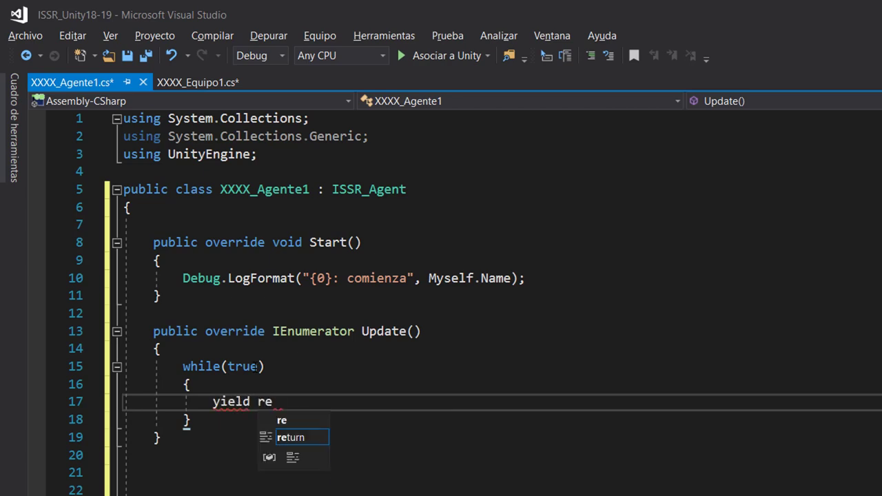
key(Escape)
key(Return)
key(BackSpace)
key(BackSpace)
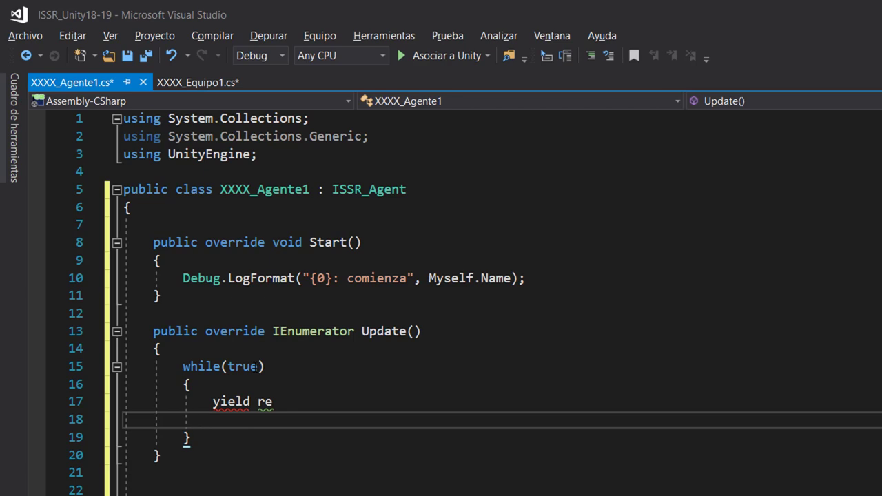
key(BackSpace)
key(BackSpace)
key(BackSpace)
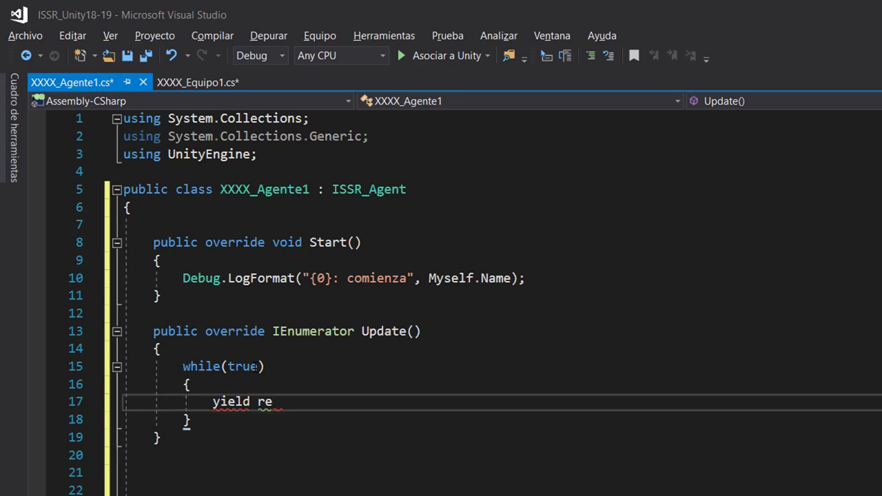
text(tur)
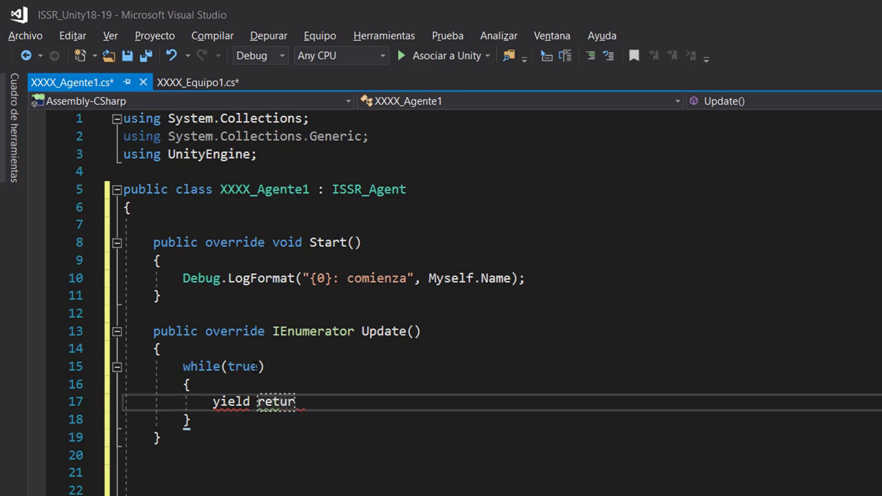
text(n )
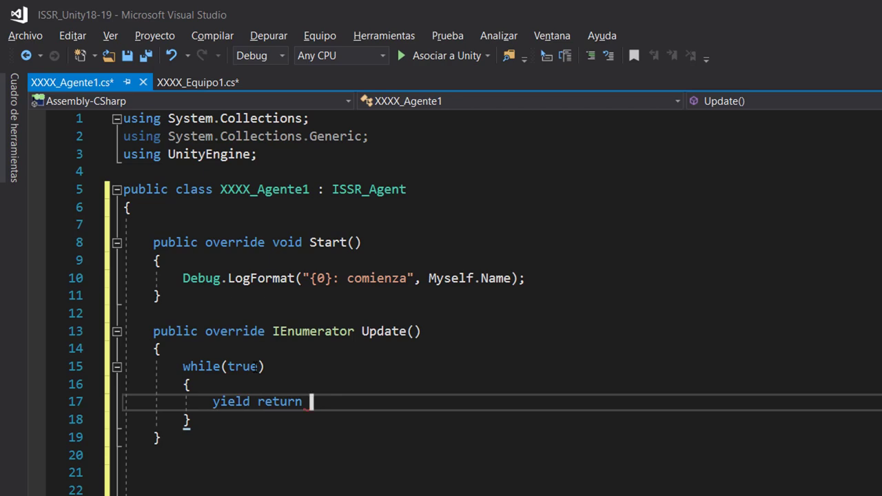
text(new w)
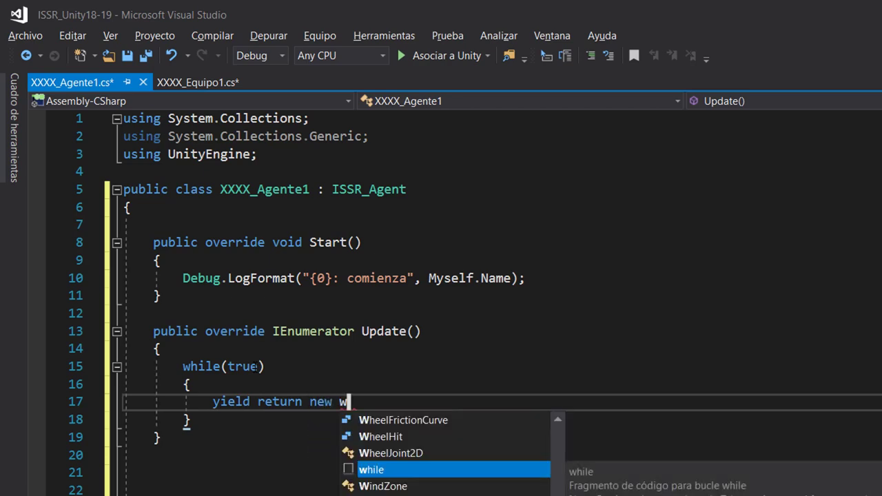
text(ai)
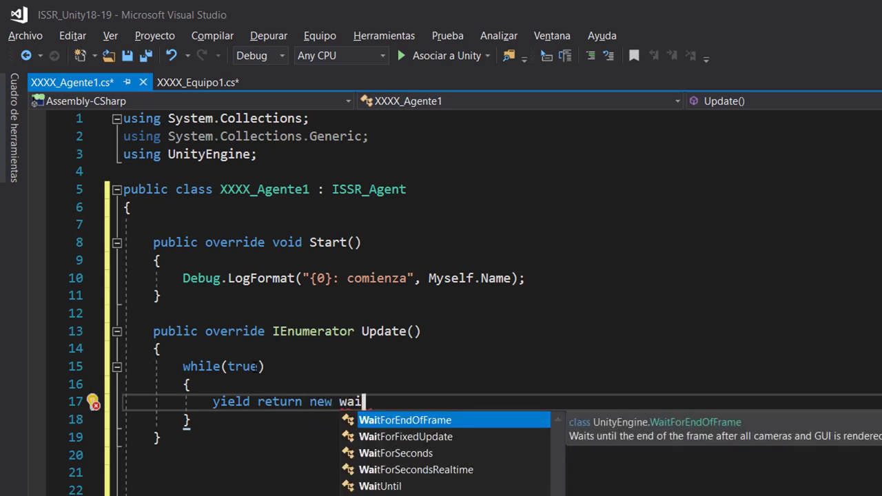
key(Down)
key(Down)
key(Tab)
text(()
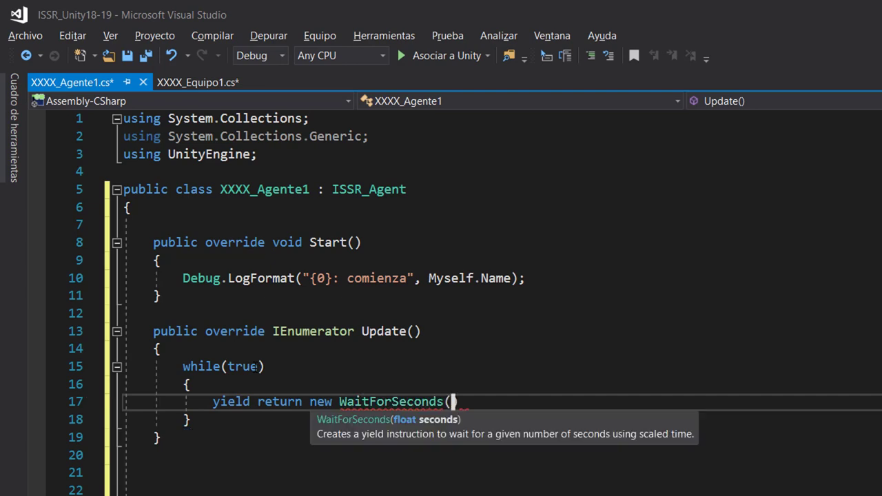
text(0.5f)
text();)
key(Return)
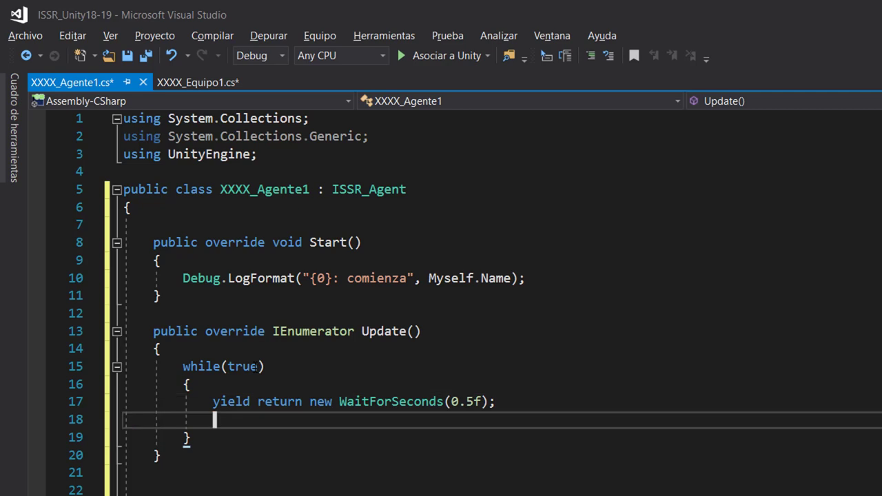
text(// este)
key(BackSpace)
key(BackSpace)
key(BackSpace)
key(BackSpace)
Finish the comment 'En este punto generaremos un evento de tiempo' and save all scripts.
text(En este p)
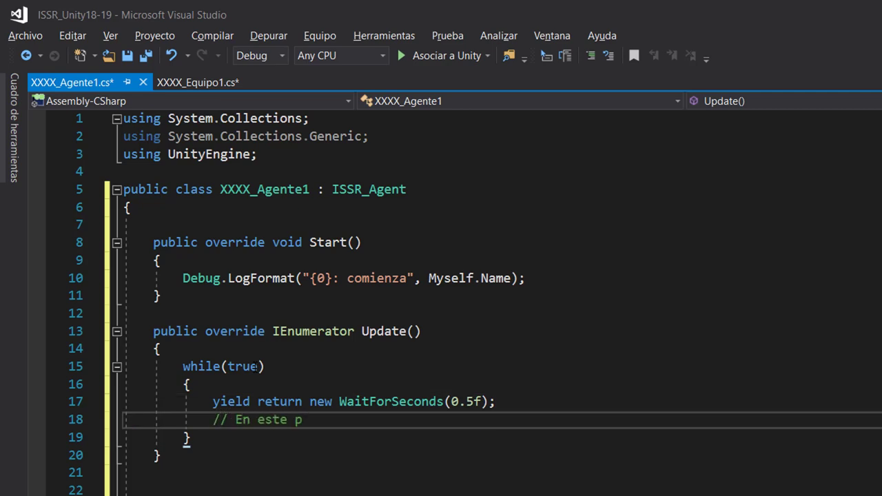
text(unto generare)
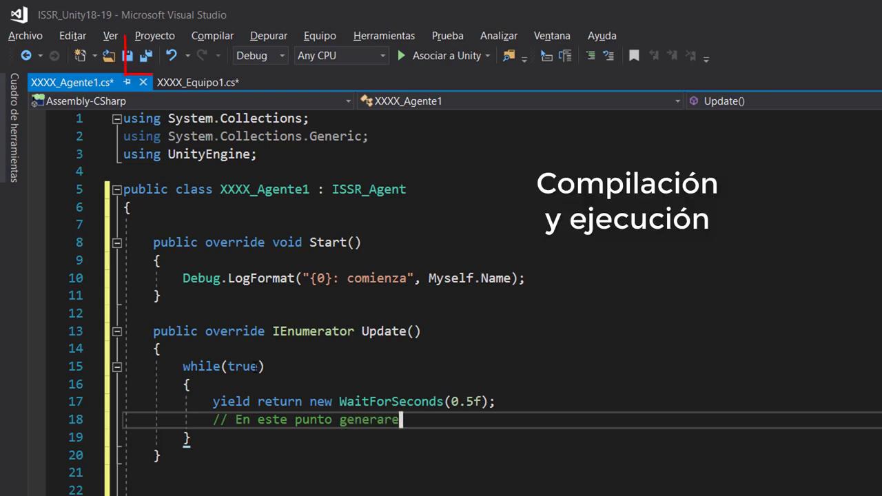
text(mos un evento)
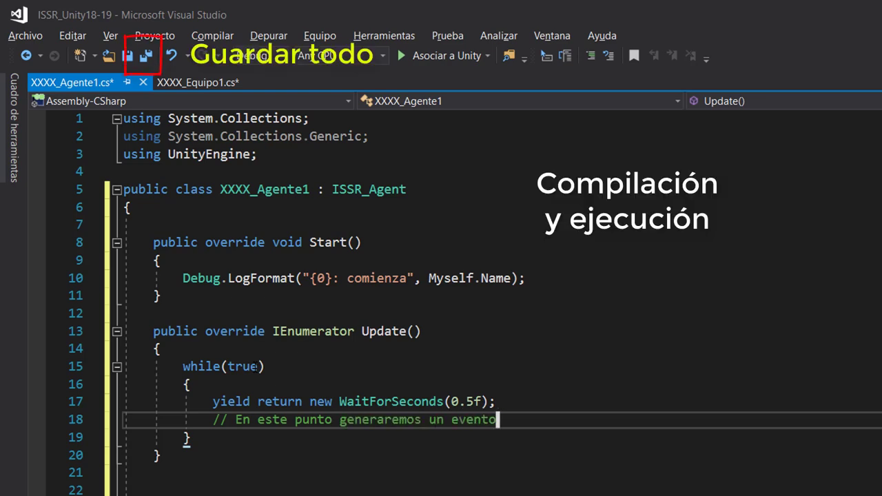
text( de tiempo)
click(89, 278)
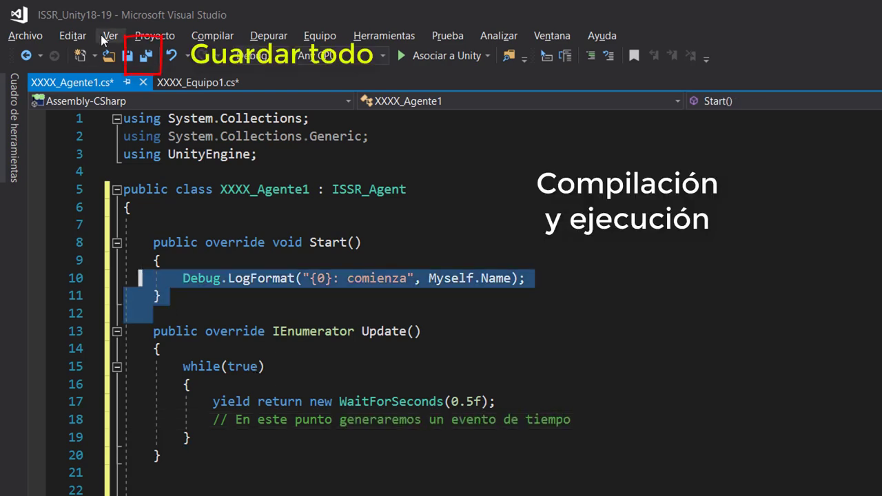
click(148, 60)
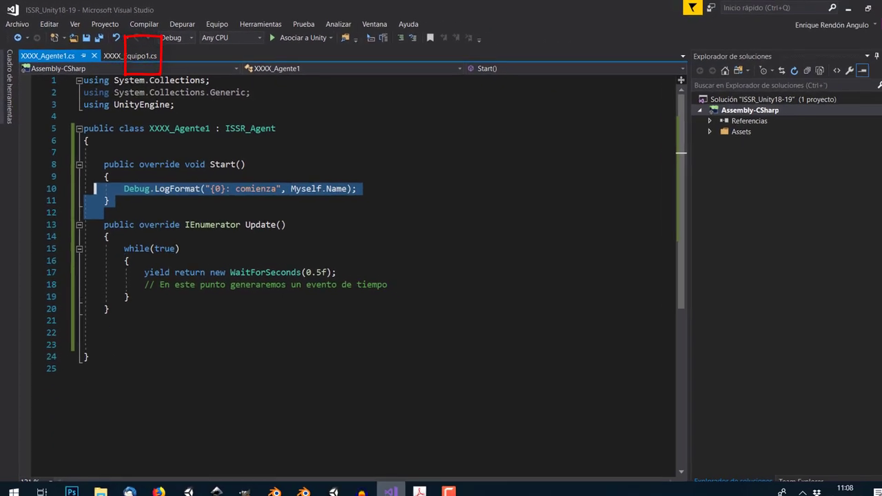
click(331, 484)
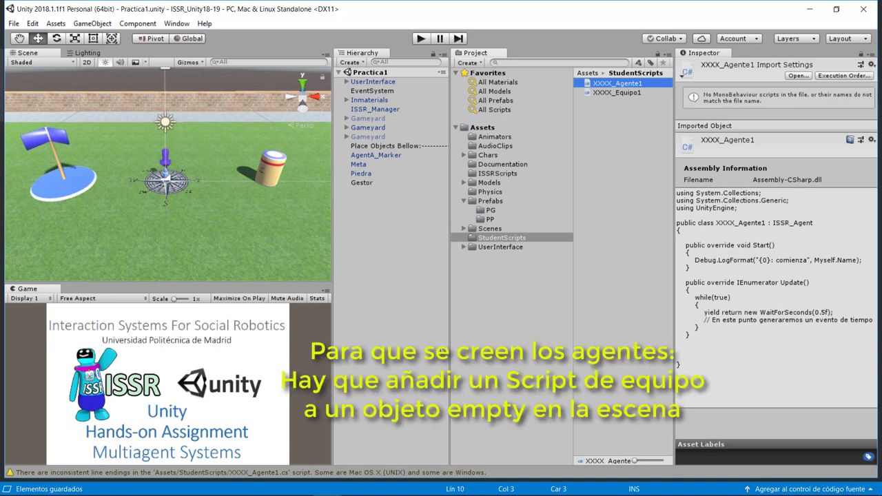
View the XXXX_Equipo1 script, then select the Gestor object to inspect it.
click(616, 93)
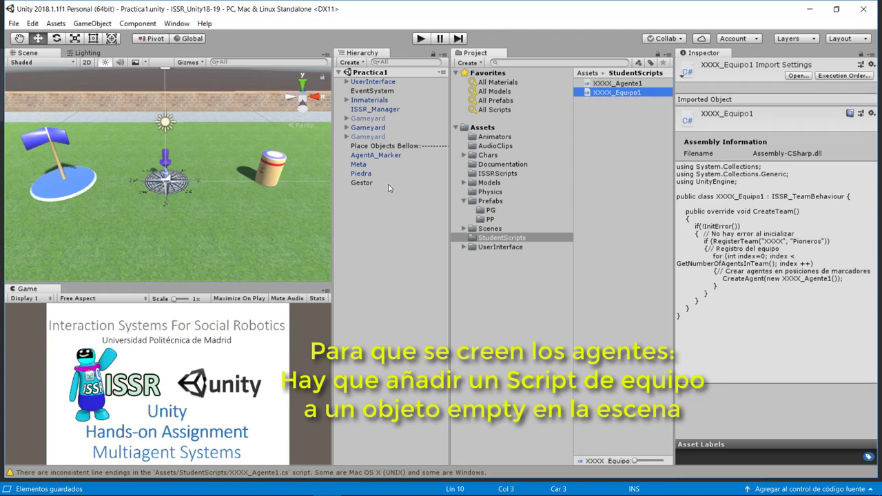
click(361, 182)
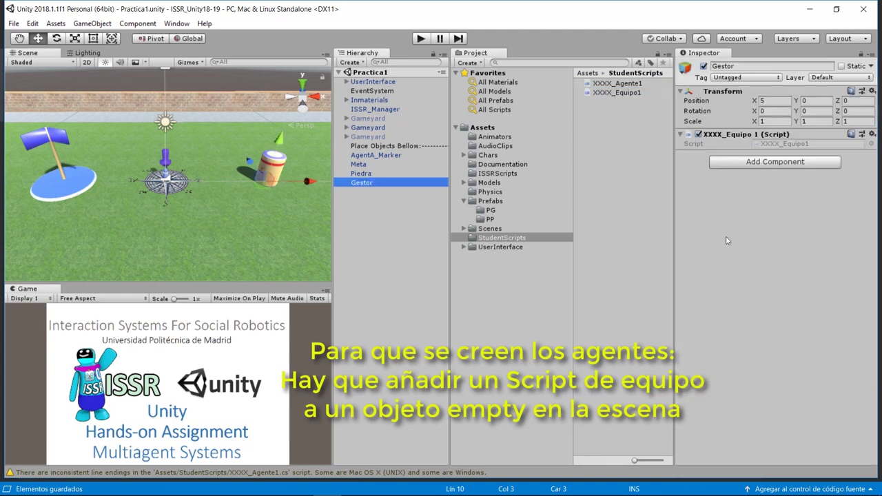
Enter Play mode and start the match from the title screen so agent XXXX0 spawns.
click(421, 40)
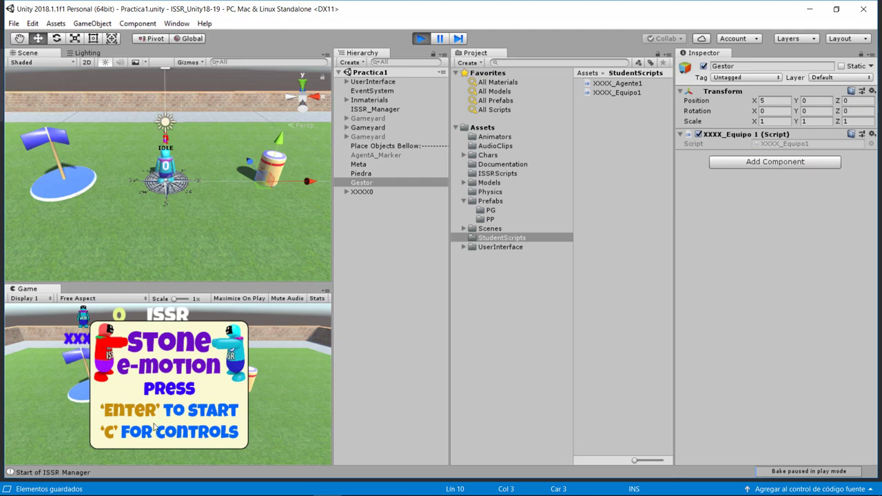
key(c)
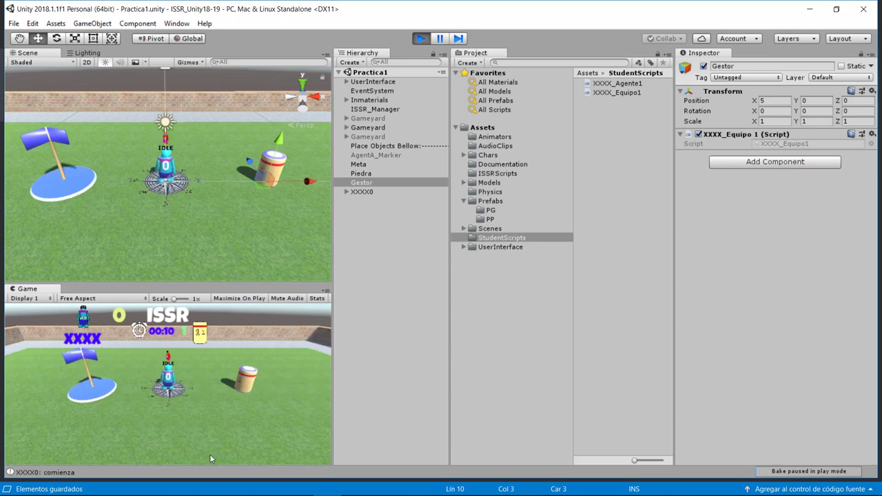
Open the Console, review entries through 'XXXX0: comienza' at line 10, and select agent XXXX0.
mouse_move(440, 146)
mouse_down()
mouse_move(437, 87)
mouse_move(461, 84)
mouse_up()
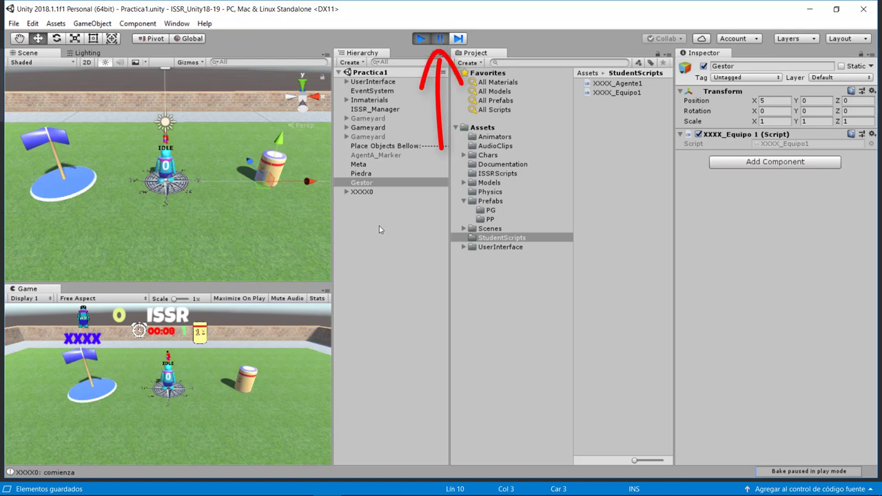
click(69, 472)
mouse_move(79, 432)
mouse_down()
mouse_move(80, 474)
mouse_move(94, 463)
mouse_up()
click(551, 151)
click(551, 165)
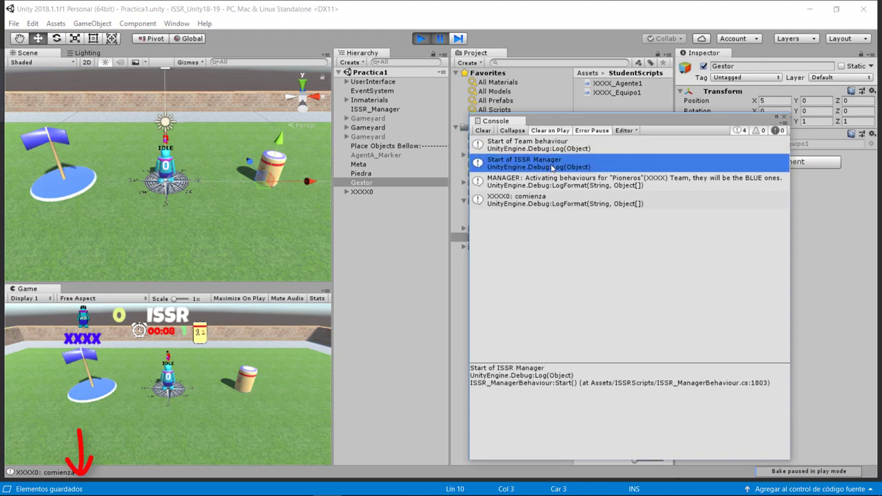
click(552, 188)
click(548, 204)
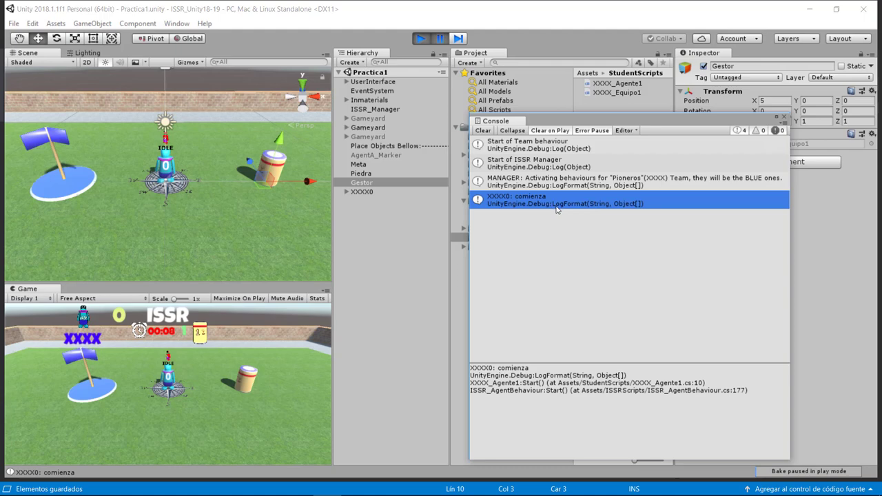
click(361, 192)
mouse_move(591, 124)
mouse_down()
mouse_move(324, 108)
mouse_move(588, 126)
mouse_move(223, 116)
mouse_up()
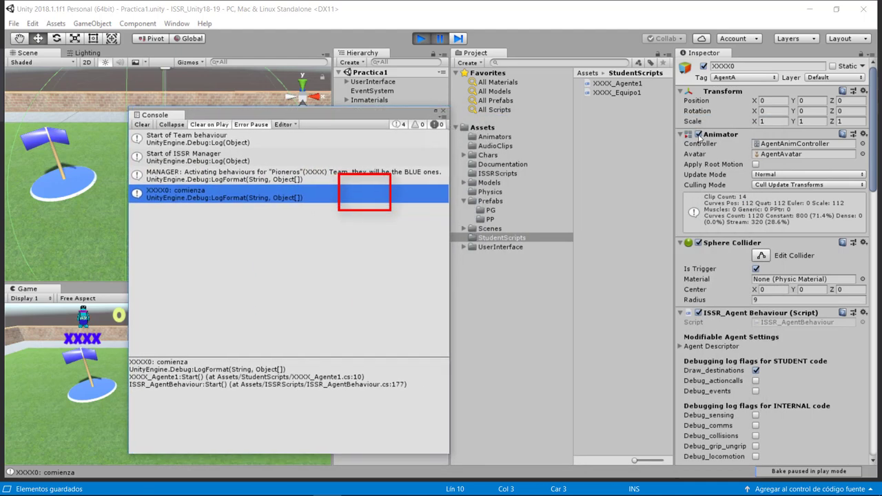
Collapse Animator and Sphere Collider, then inspect the Agent Descriptor's Myself and Gripped Object fields.
click(681, 134)
click(681, 145)
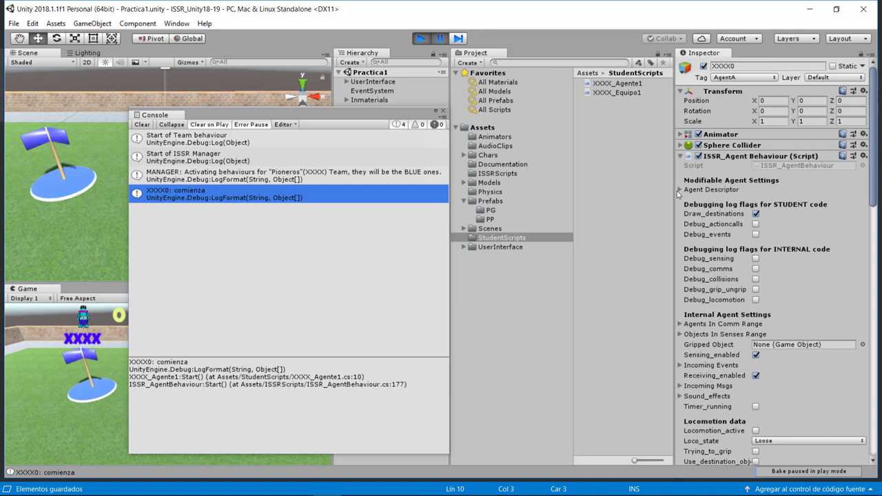
click(680, 190)
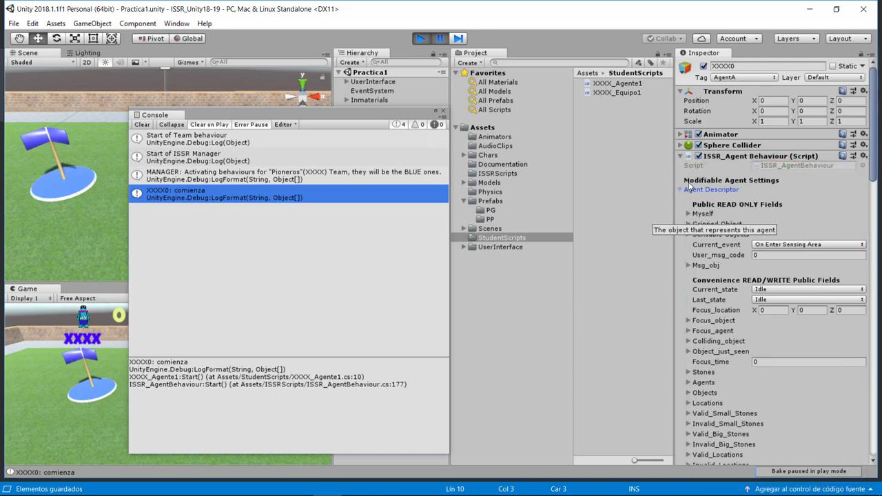
click(689, 214)
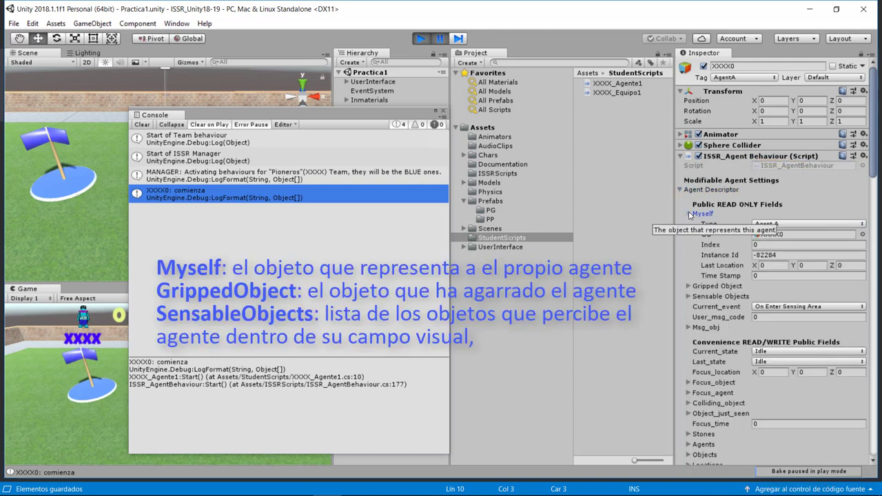
click(689, 215)
click(688, 225)
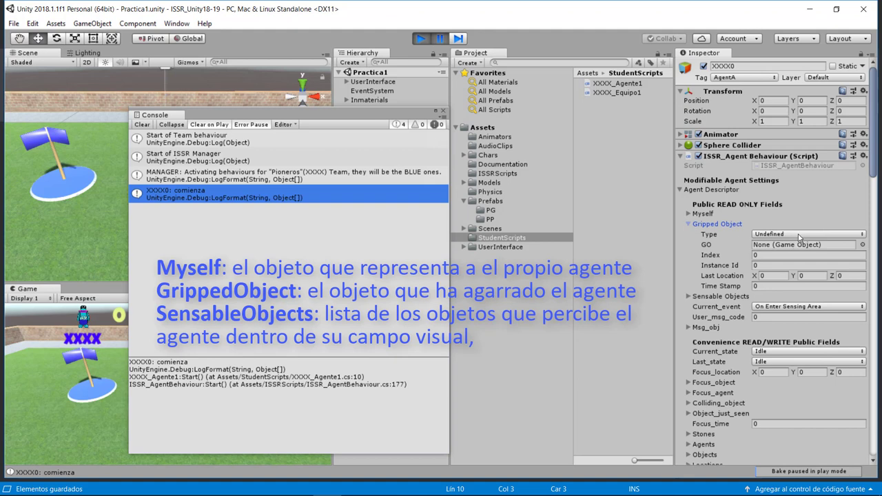
click(689, 224)
Inspect the sensed objects Meta and Piedra, then stop Play mode and move the Console right.
click(689, 234)
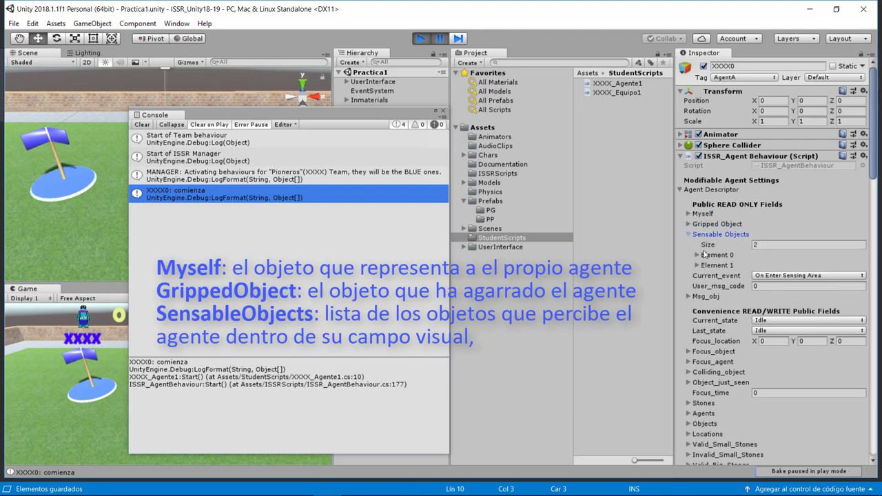
click(697, 255)
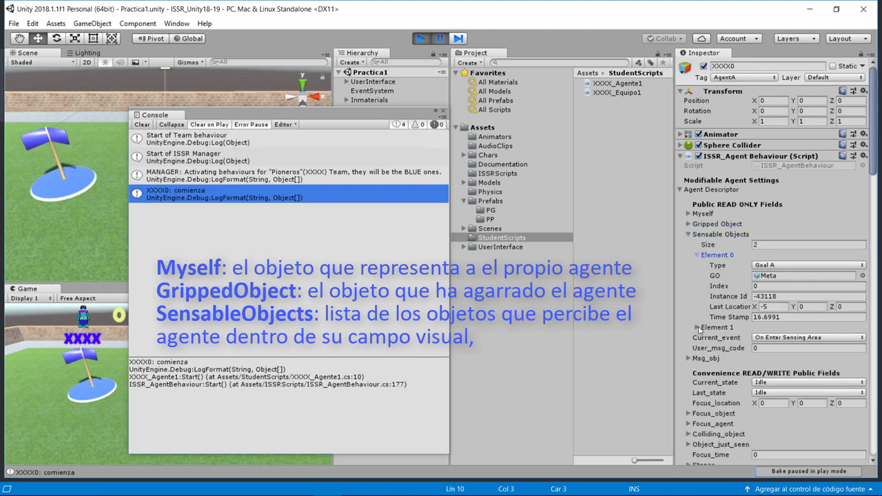
click(697, 327)
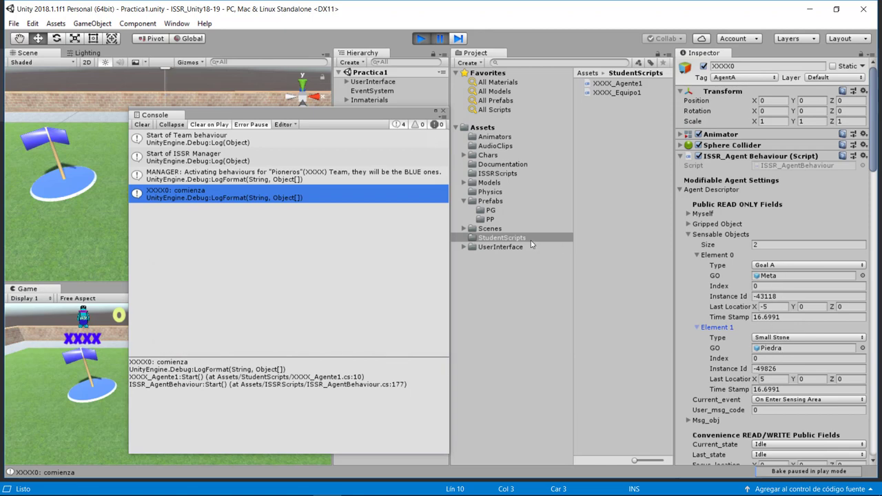
click(420, 39)
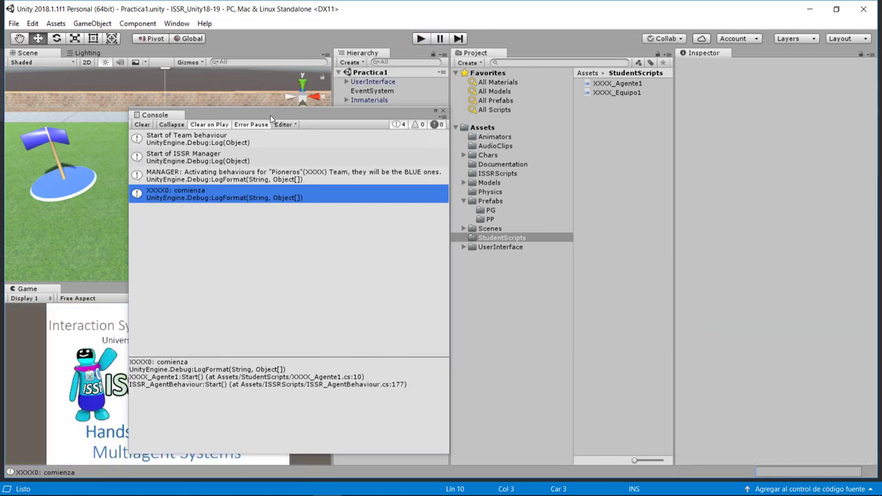
drag(271, 118, 547, 114)
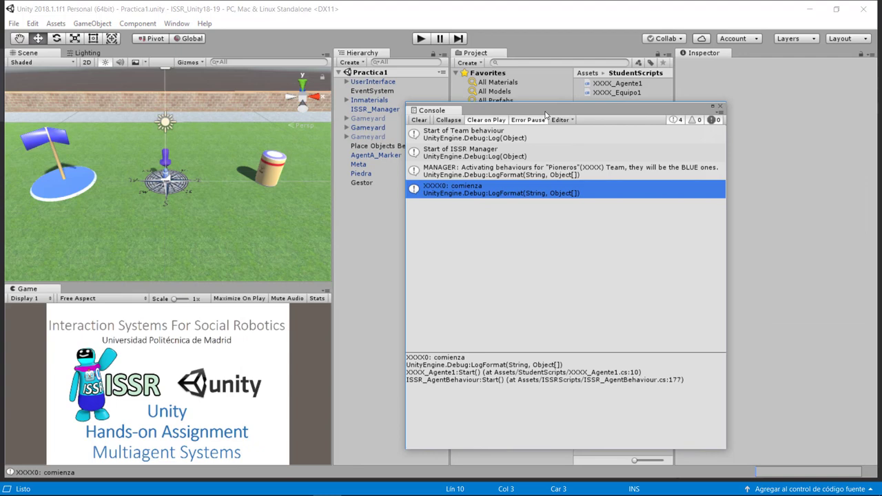